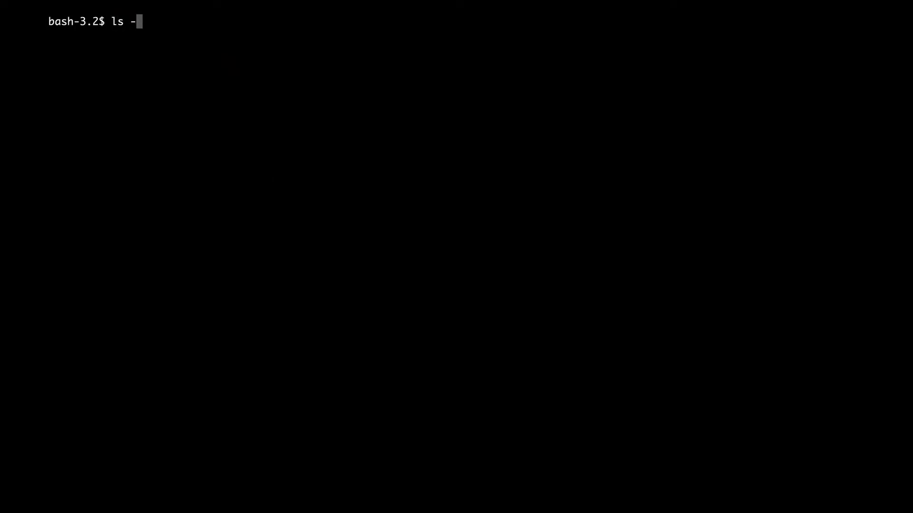
# Step: List the folder, download WordPress 5.4.1, and create wp-config.php for database ymir_demo with user root
pyautogui.press('Return')
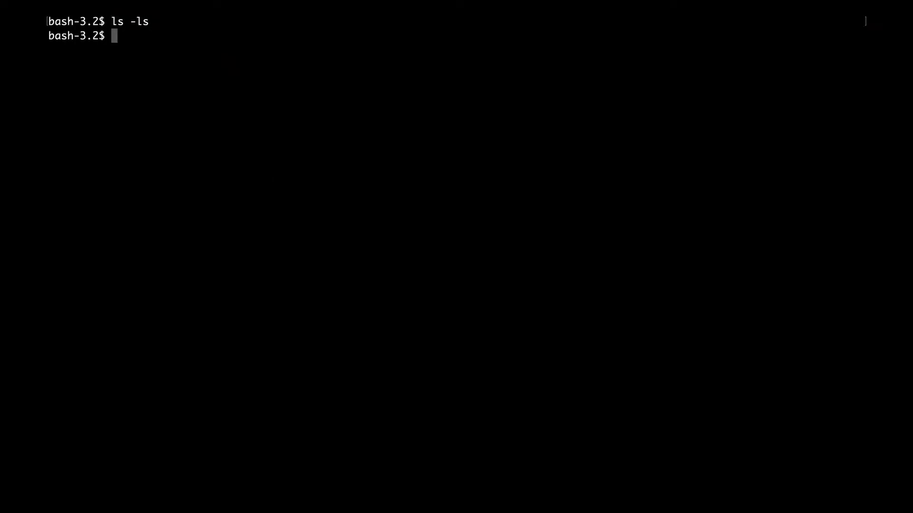
pyautogui.write('wp core down')
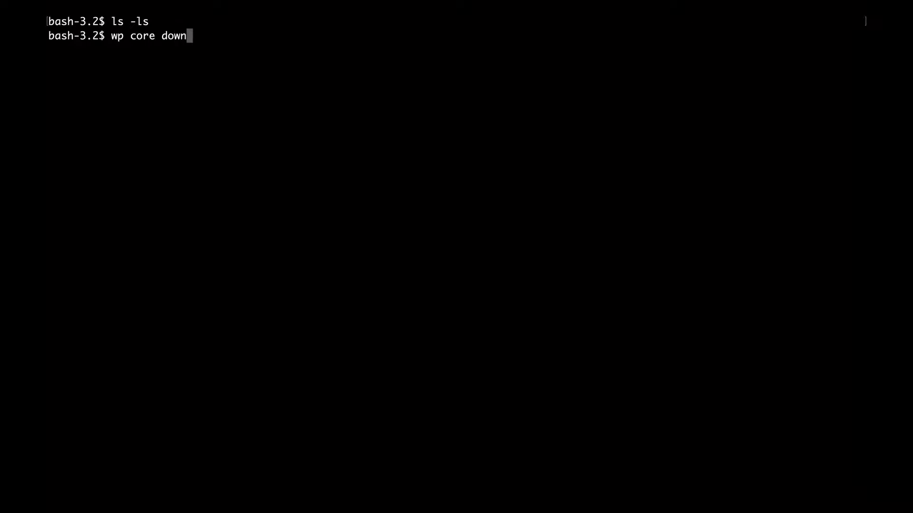
pyautogui.write('load')
pyautogui.press('Return')
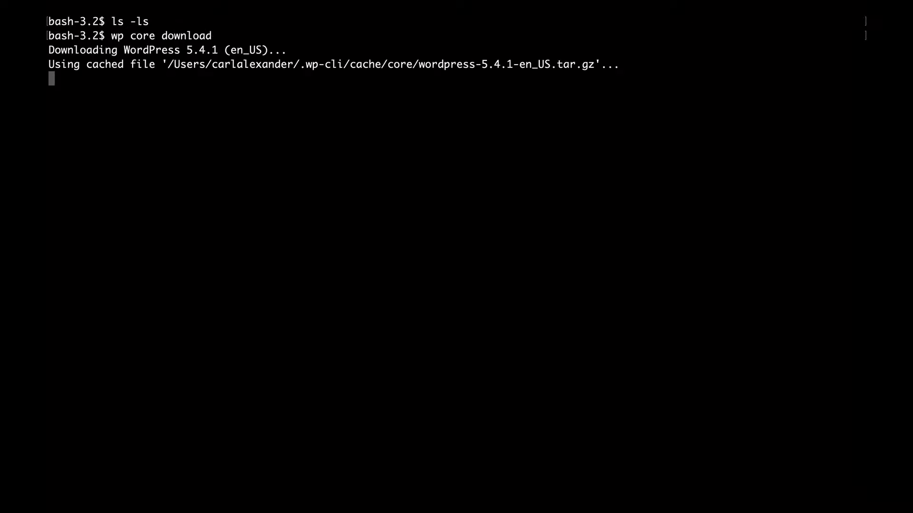
pyautogui.write('wp')
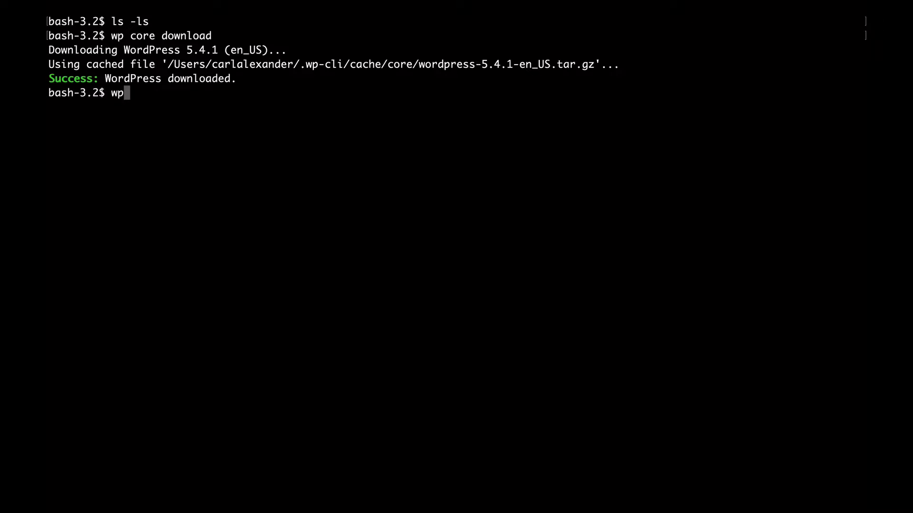
pyautogui.write(' config create --d')
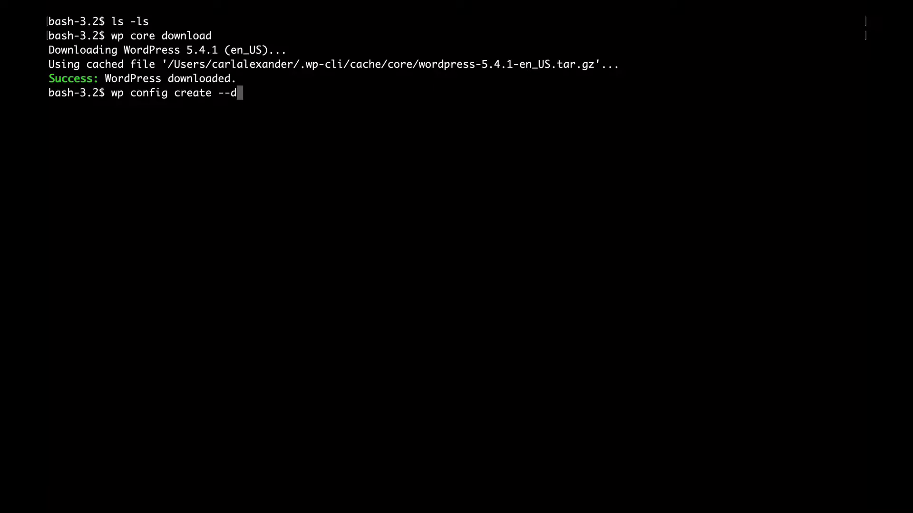
pyautogui.write('bname=ymir_')
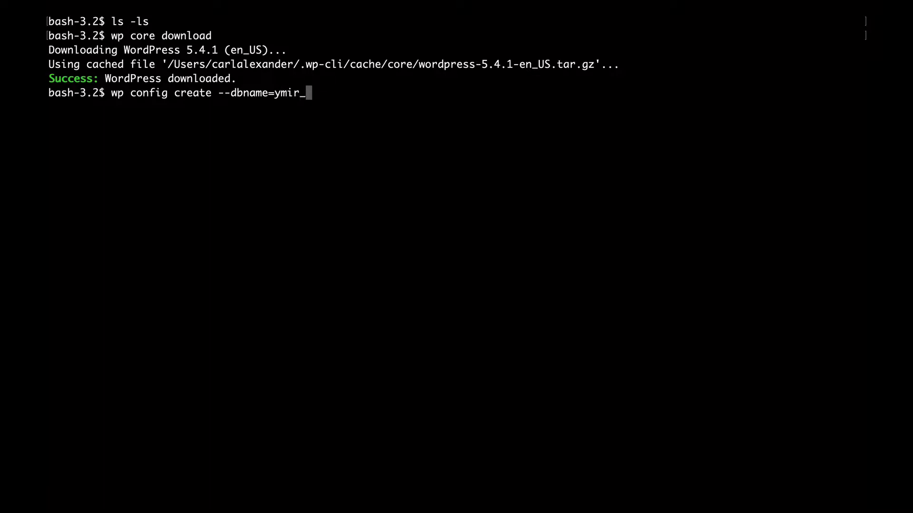
pyautogui.write('demo --dbuser=root')
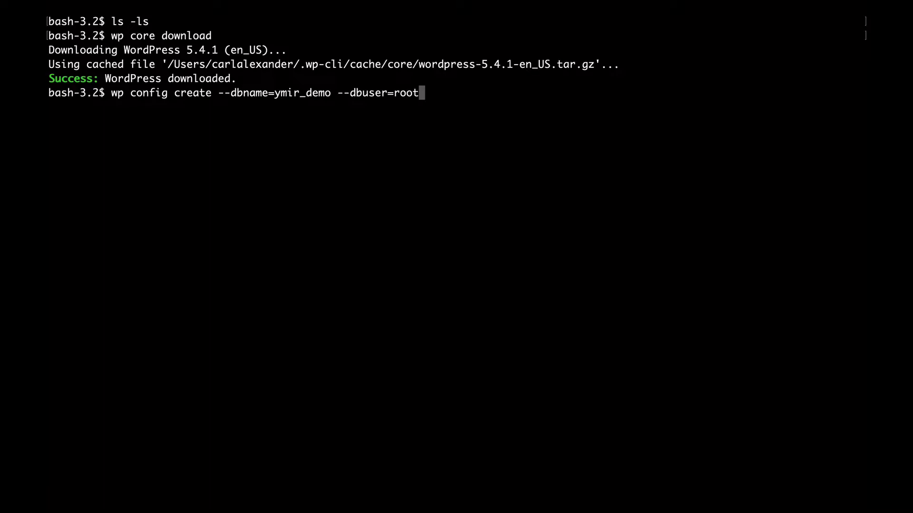
pyautogui.press('Return')
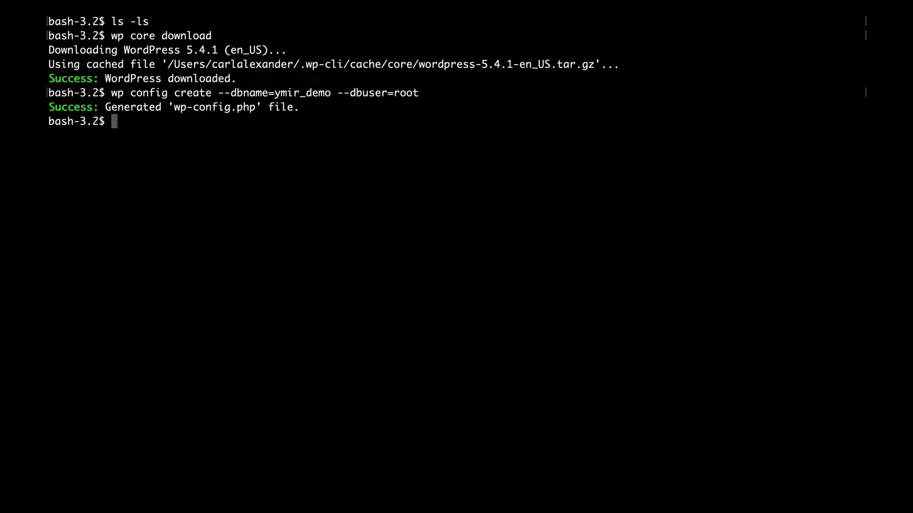
# Step: Start the ymir login and enter the account e-mail address
pyautogui.write('ymir login')
pyautogui.press('Return')
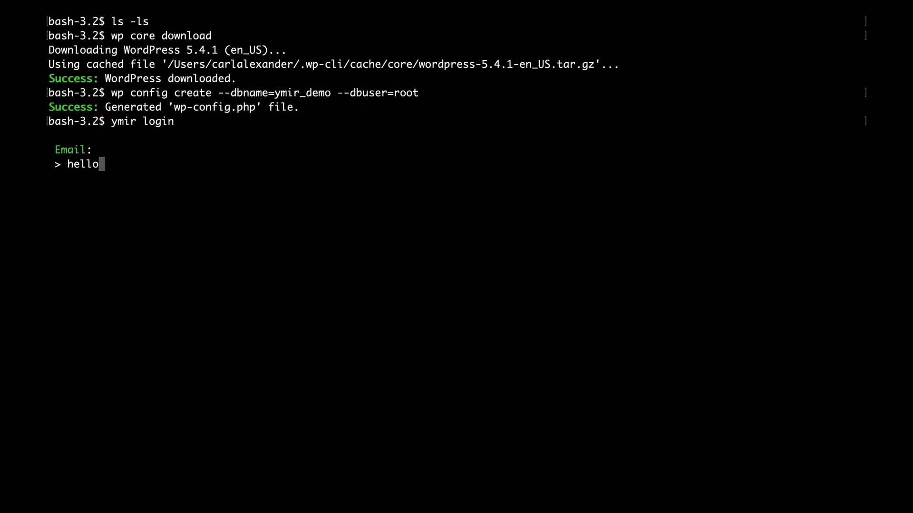
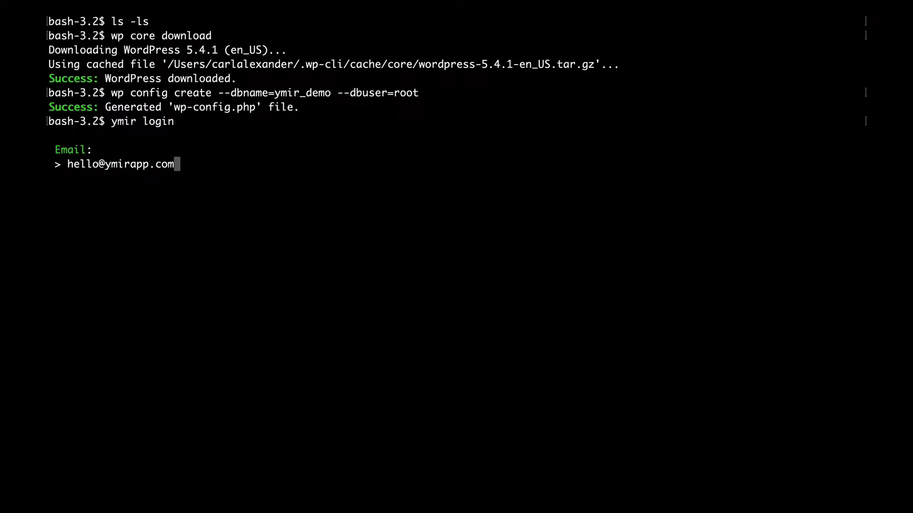
pyautogui.press('Return')
# Step: Finish logging in with the password and initialise project ymir-demo in region us-east-1
pyautogui.press('Return')
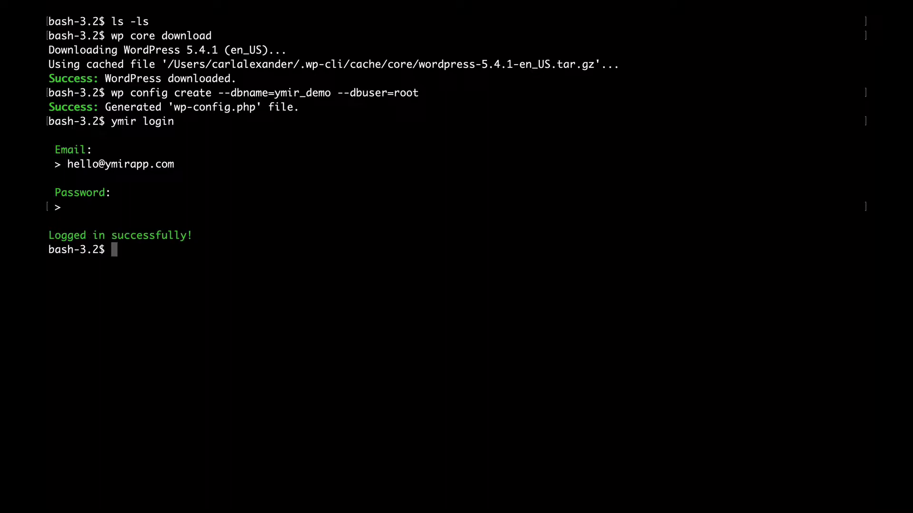
pyautogui.write('ymir init')
pyautogui.press('Return')
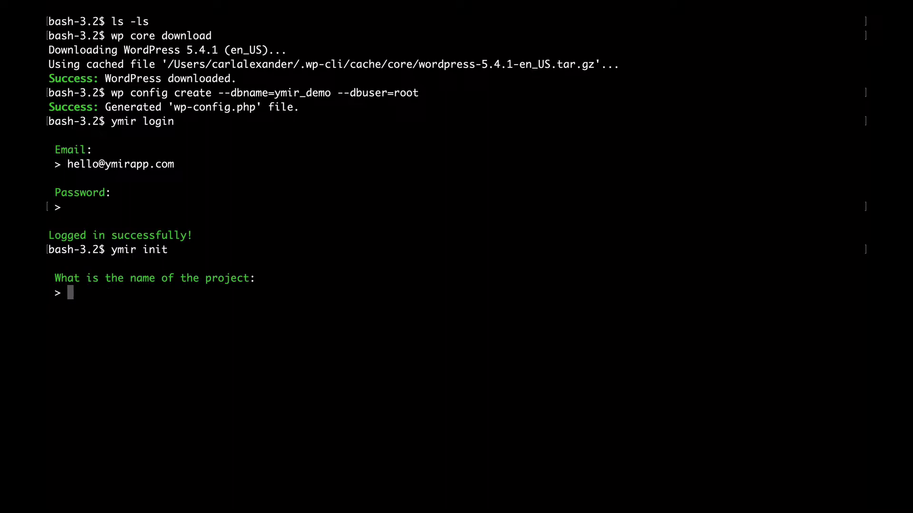
pyautogui.write('ymir-demo')
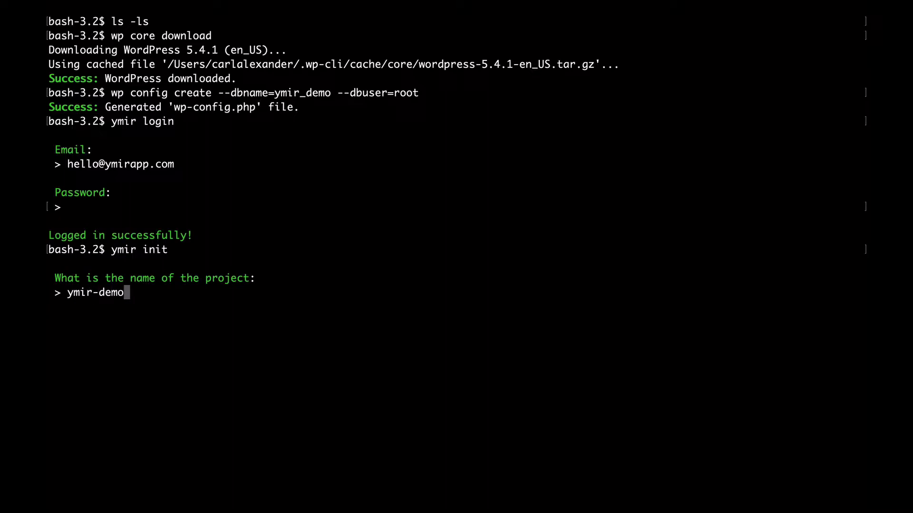
pyautogui.press('Return')
pyautogui.write('us-east-1')
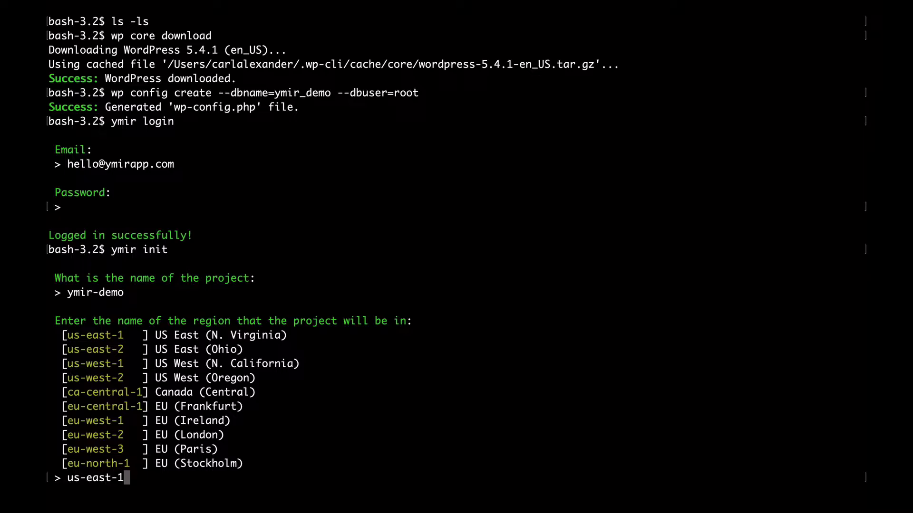
pyautogui.press('Return')
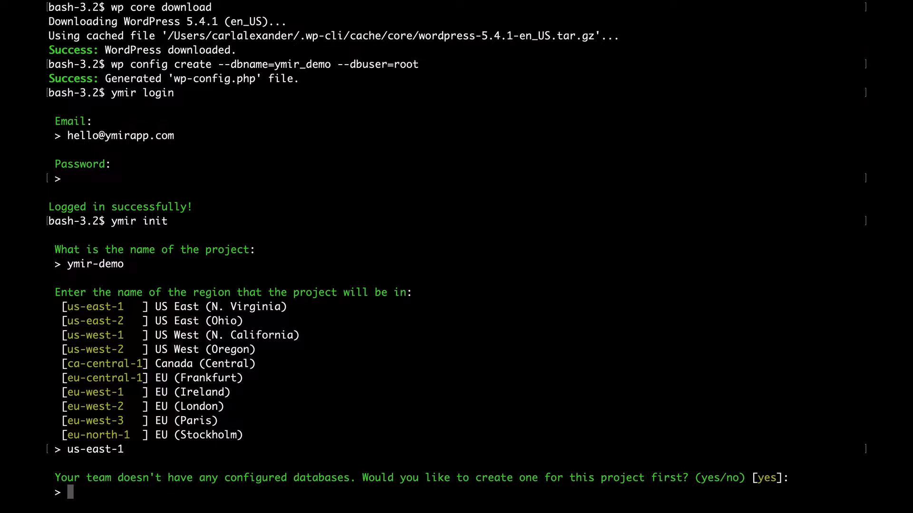
# Step: Create a public 25 GB db.t3.micro database named ymir-demo-db for the project
pyautogui.press('Return')
pyautogui.write('ymir-demo-db')
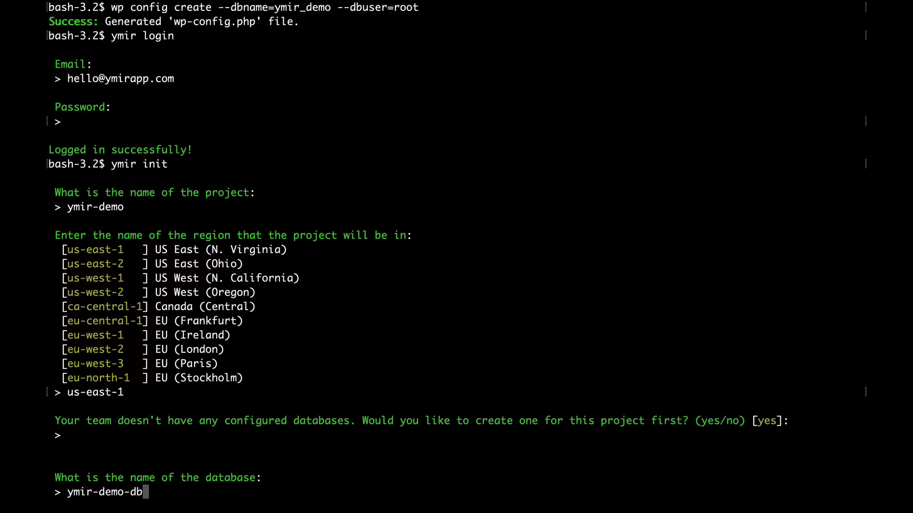
pyautogui.press('Return')
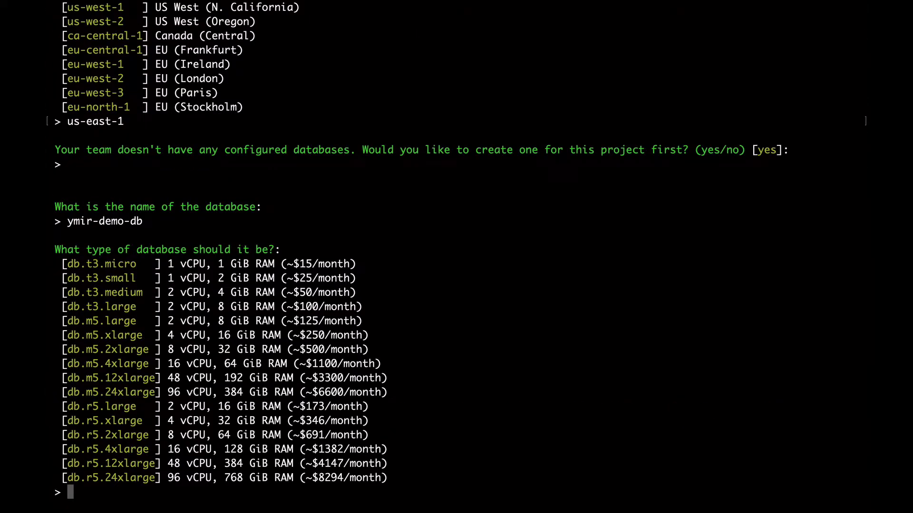
pyautogui.write('db.t3.micro')
pyautogui.press('Return')
pyautogui.write('25')
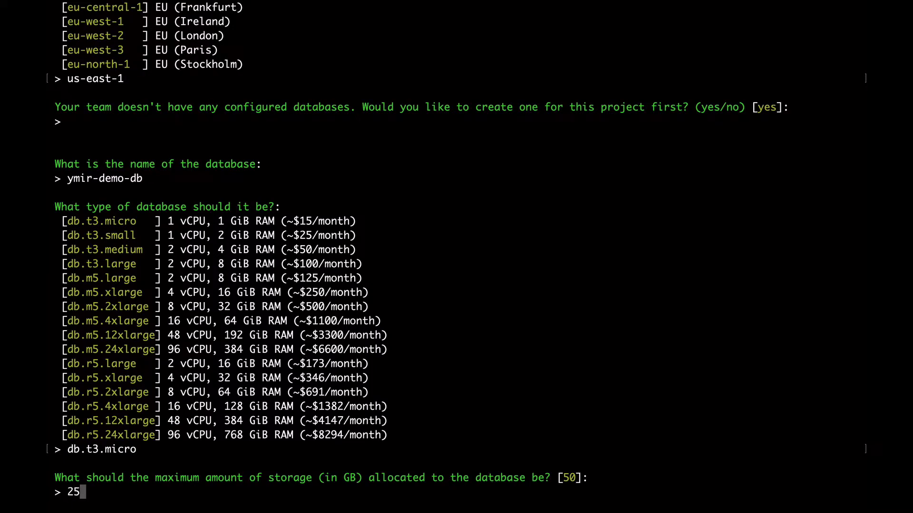
pyautogui.press('Return')
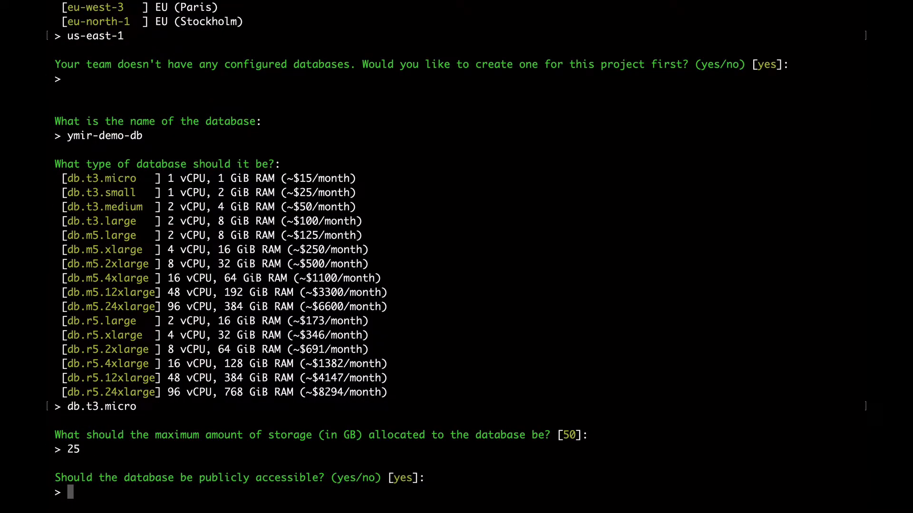
pyautogui.press('Return')
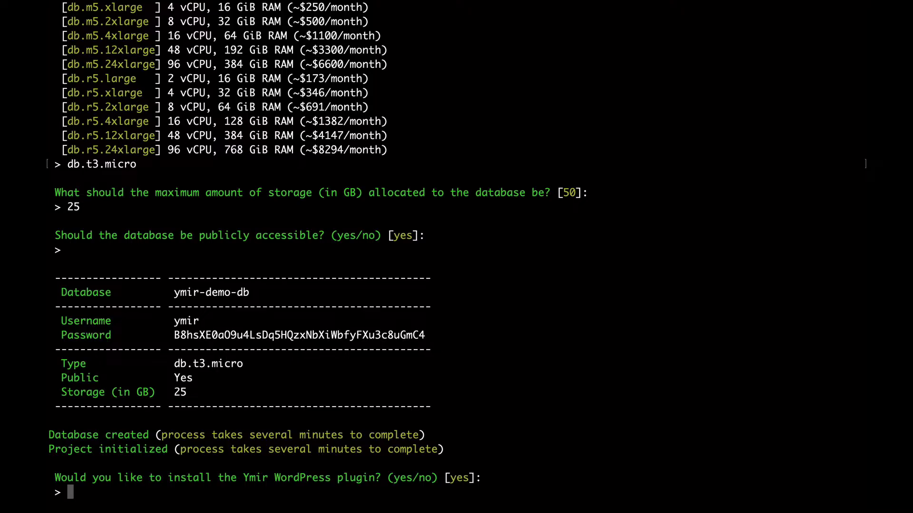
# Step: Accept installing the Ymir WordPress plugin, then run ymir info to list production and staging environments
pyautogui.press('Return')
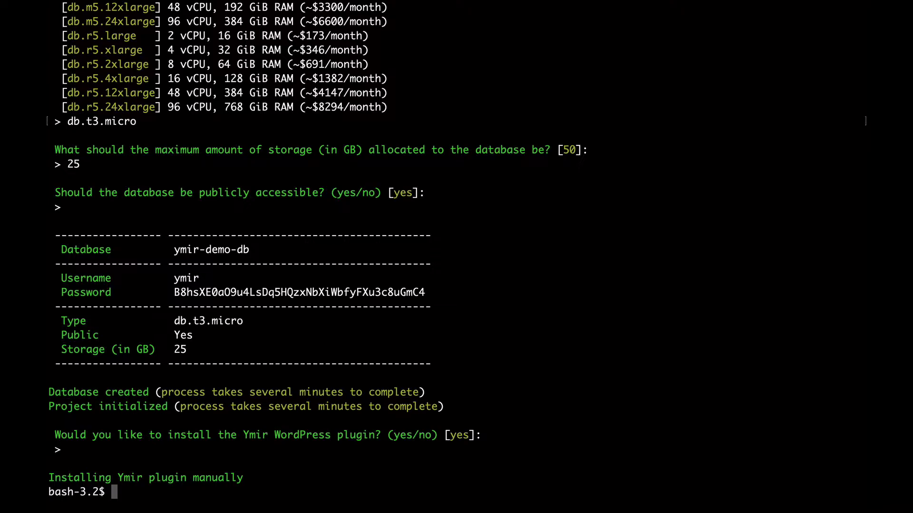
pyautogui.write('ymir info')
pyautogui.press('Return')
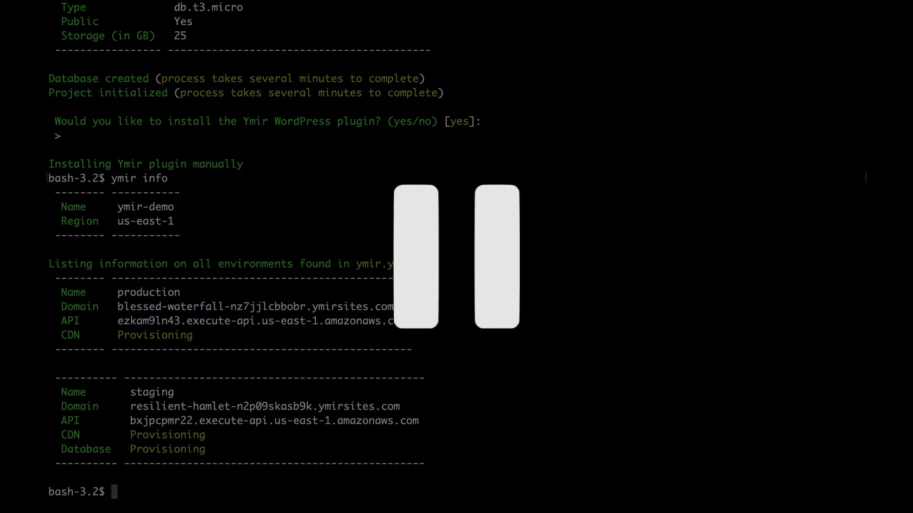
# Step: Rerun ymir info to confirm the CDNs and staging database are provisioned, then enter ymir deploy
pyautogui.press('Up')
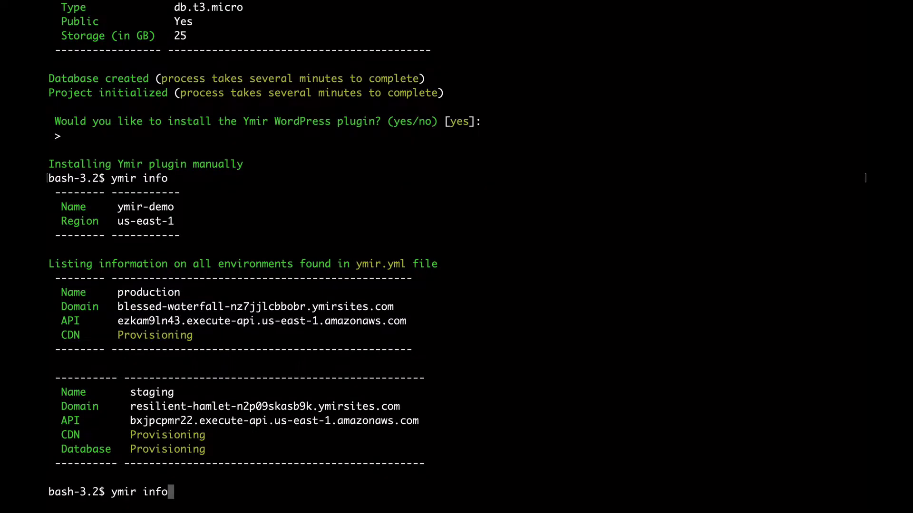
pyautogui.press('Return')
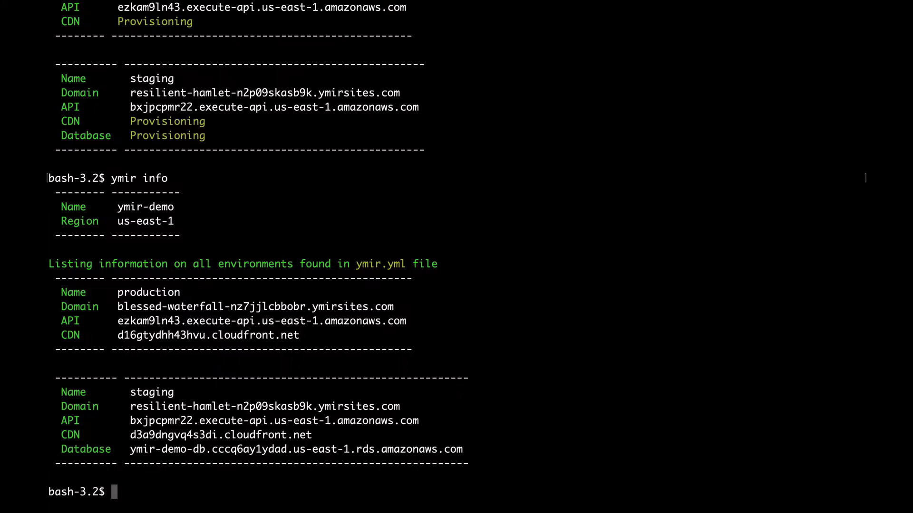
pyautogui.write('ymir deploy')
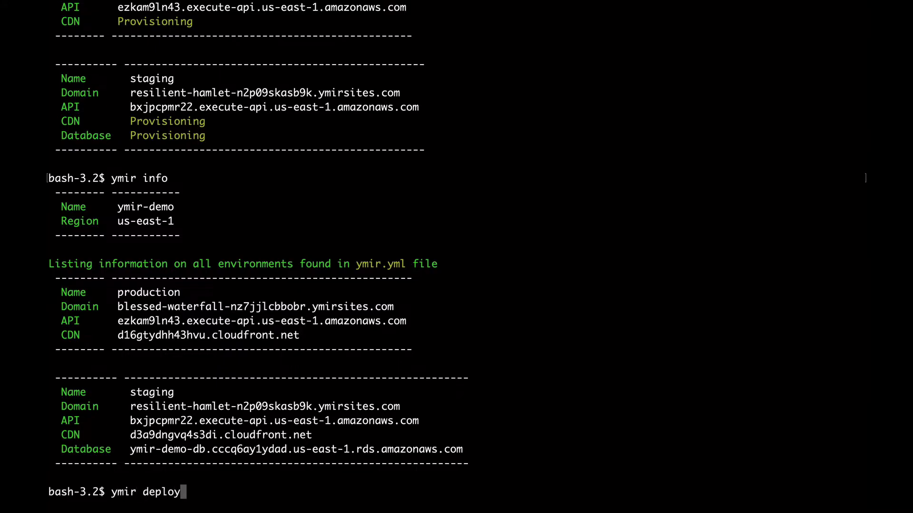
# Step: Run ymir deploy to push the project to staging and get its environment URL
pyautogui.press('Return')
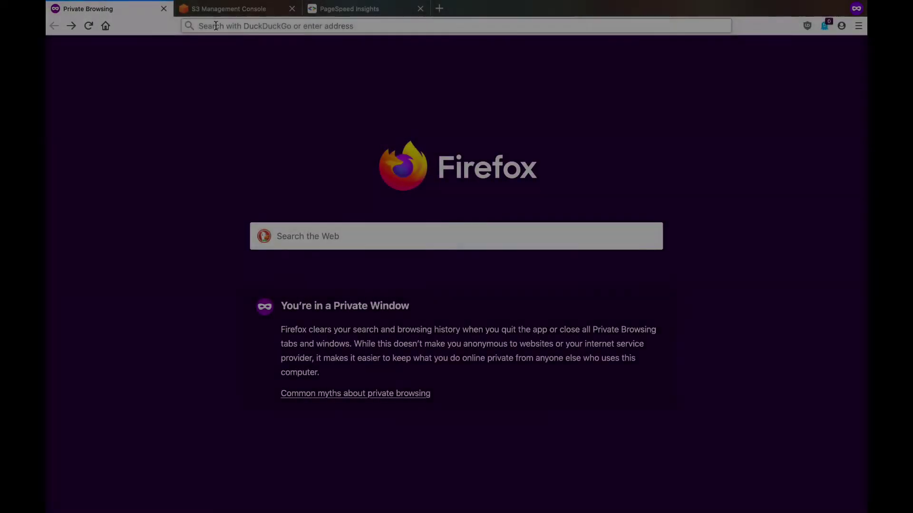
# Step: Load the staging install page, set site title 'Ymir Demo', username 'ymir', and copy the generated password
pyautogui.write('https://resilient-hamlet-n2p09skasb9k.ymirsites.com/')
pyautogui.press('Return')
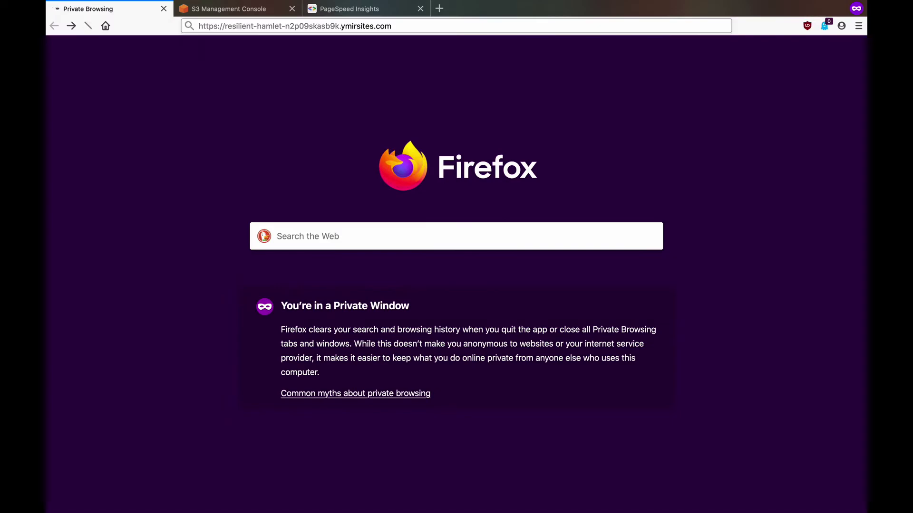
pyautogui.write('Ym')
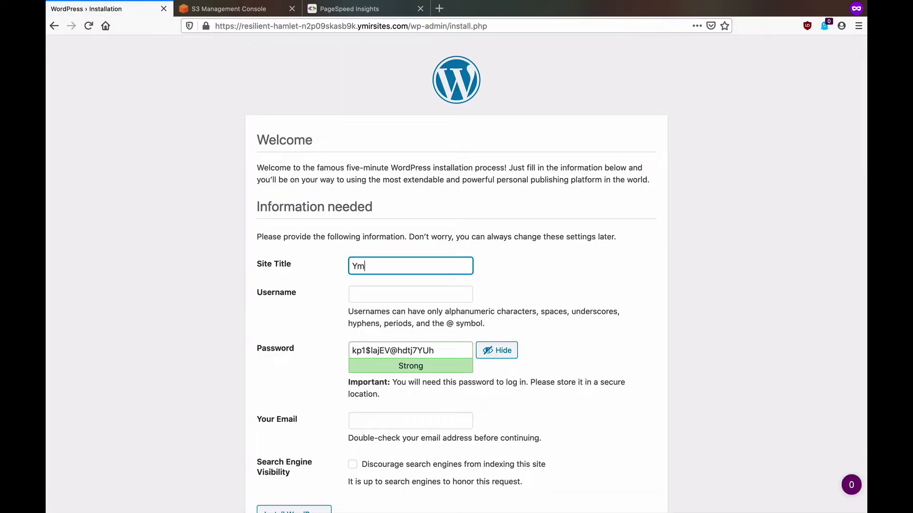
pyautogui.write('ir Demo')
pyautogui.press('Tab')
pyautogui.write('ym')
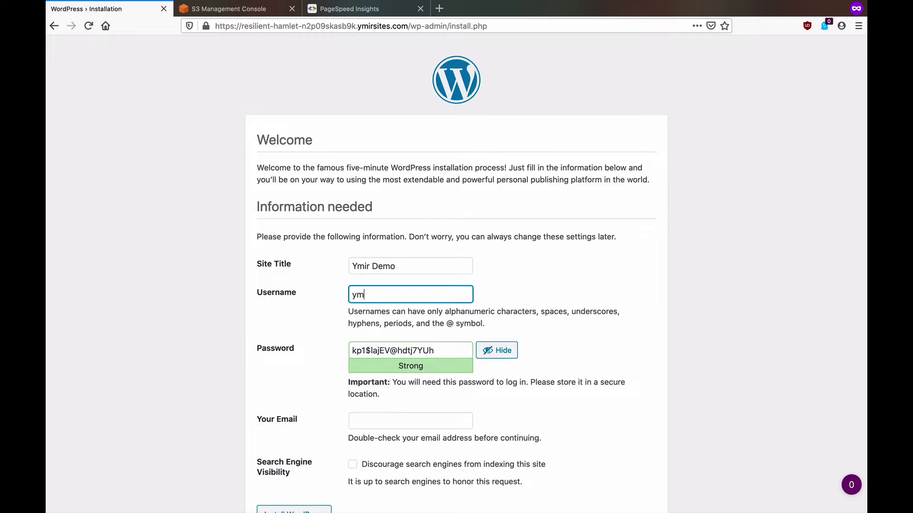
pyautogui.write('ir')
pyautogui.click(444, 346)
pyautogui.press('super+a')
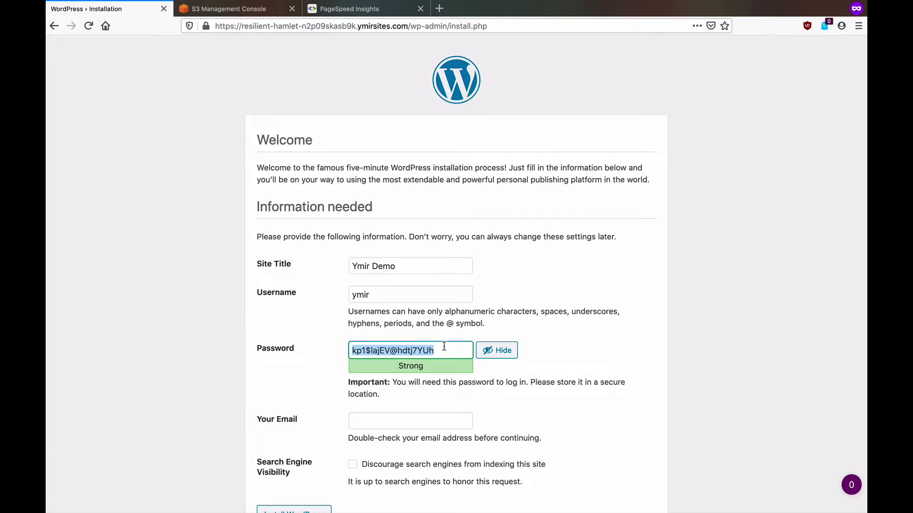
# Step: Enter the admin e-mail, discourage search engine indexing, and install WordPress
pyautogui.click(393, 424)
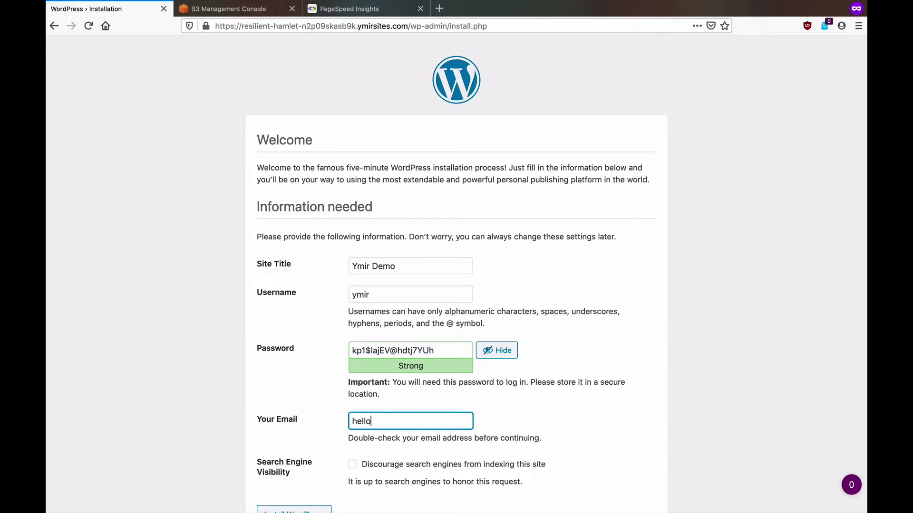
pyautogui.scroll(-2, 340, 428)
pyautogui.click(393, 427)
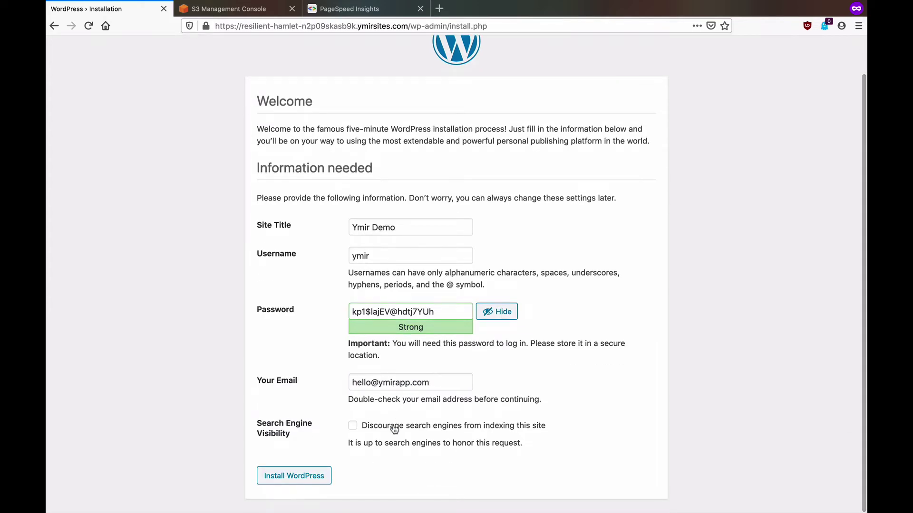
pyautogui.click(313, 476)
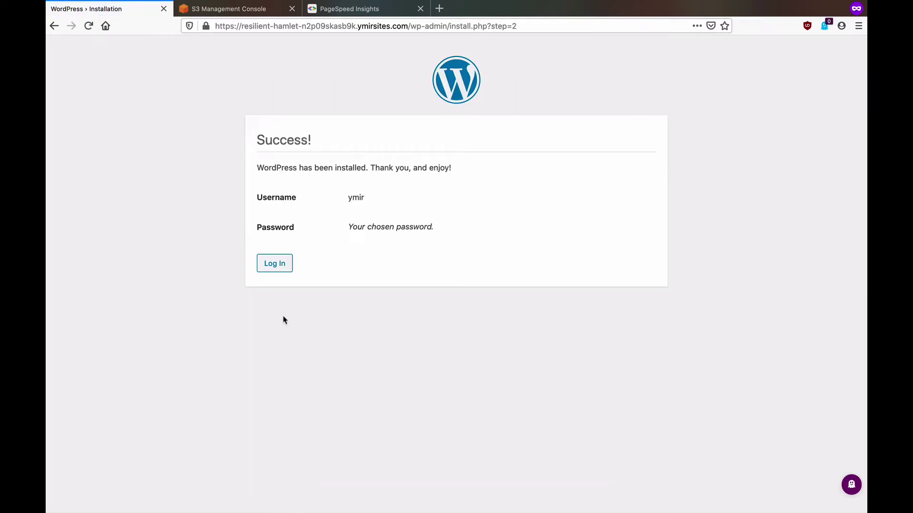
# Step: Log in to the WordPress admin as 'ymir' with the saved password
pyautogui.click(275, 268)
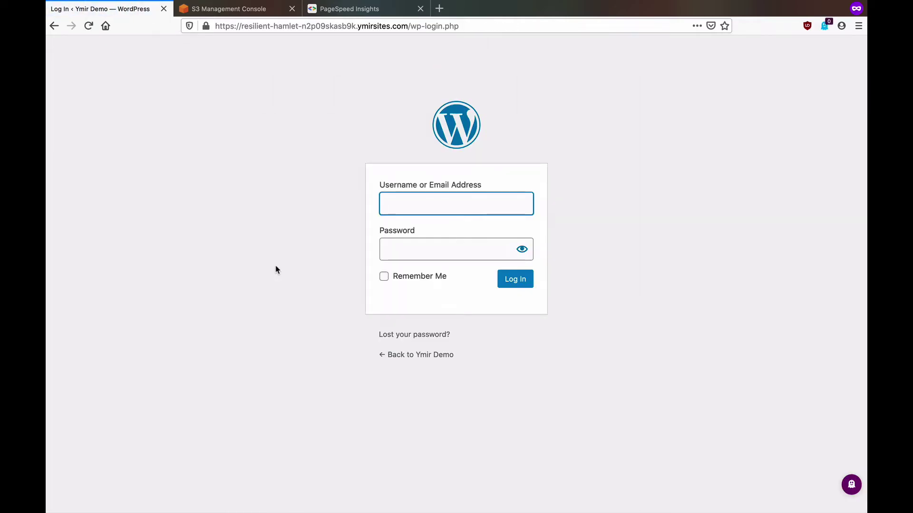
pyautogui.write('ymir')
pyautogui.click(394, 250)
pyautogui.press('super+v')
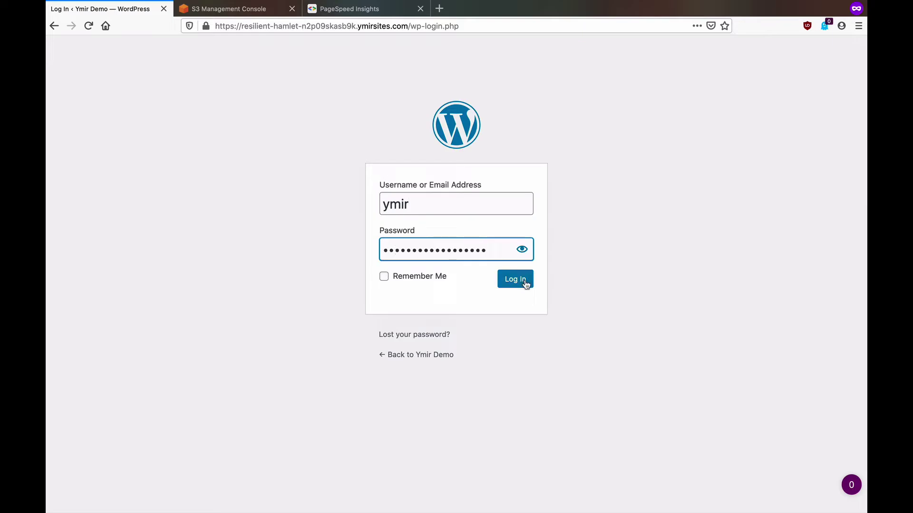
pyautogui.click(523, 284)
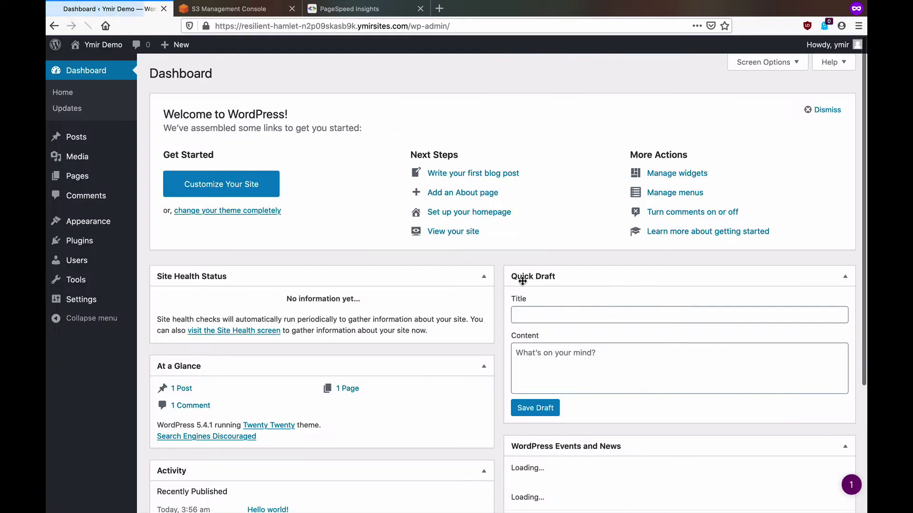
# Step: Upload the Unsplash laptop-and-phone jpg from Downloads to the Media Library
pyautogui.moveTo(93, 171)
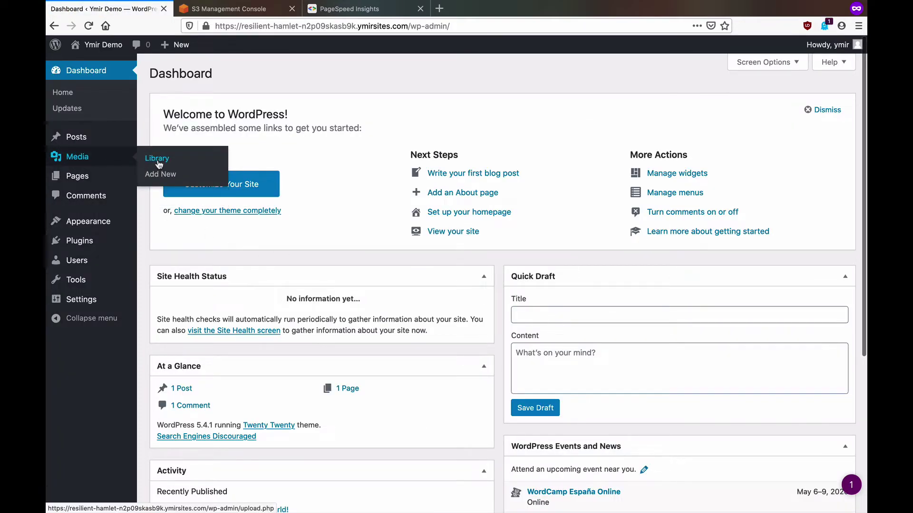
pyautogui.click(158, 161)
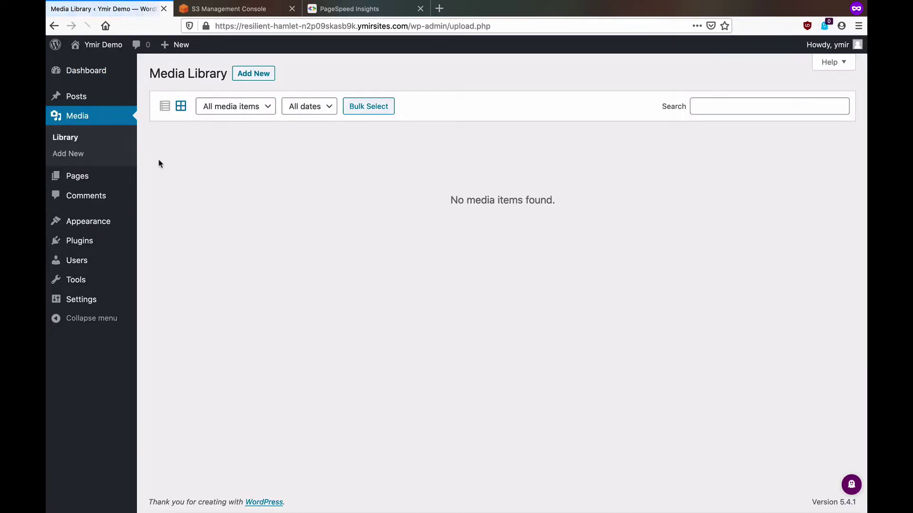
pyautogui.click(261, 80)
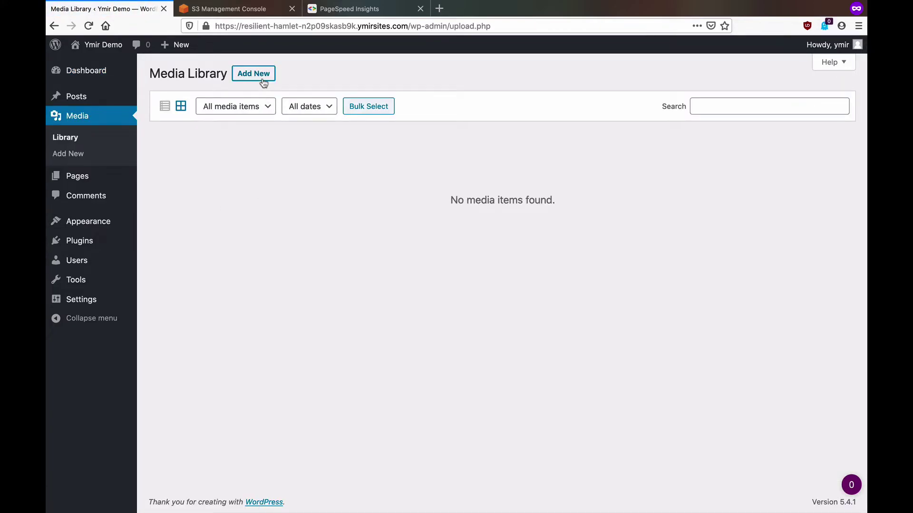
pyautogui.click(483, 160)
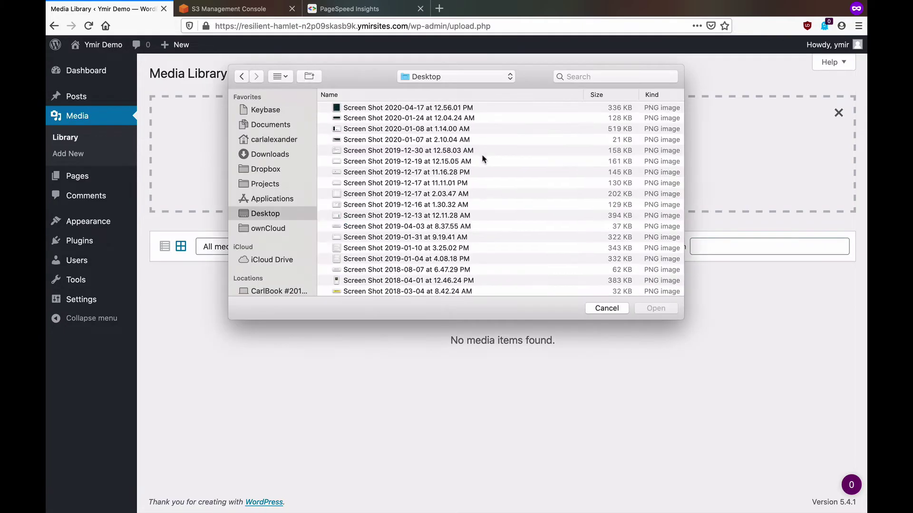
pyautogui.click(278, 153)
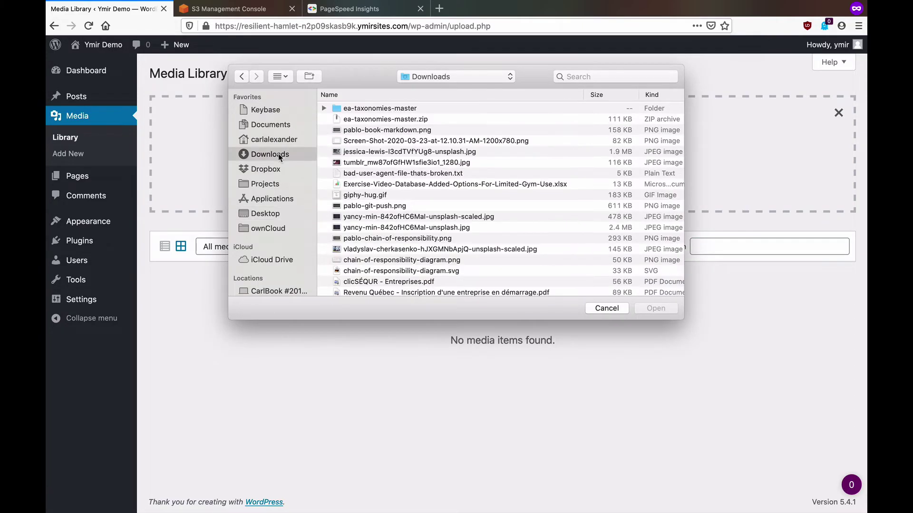
pyautogui.click(401, 152)
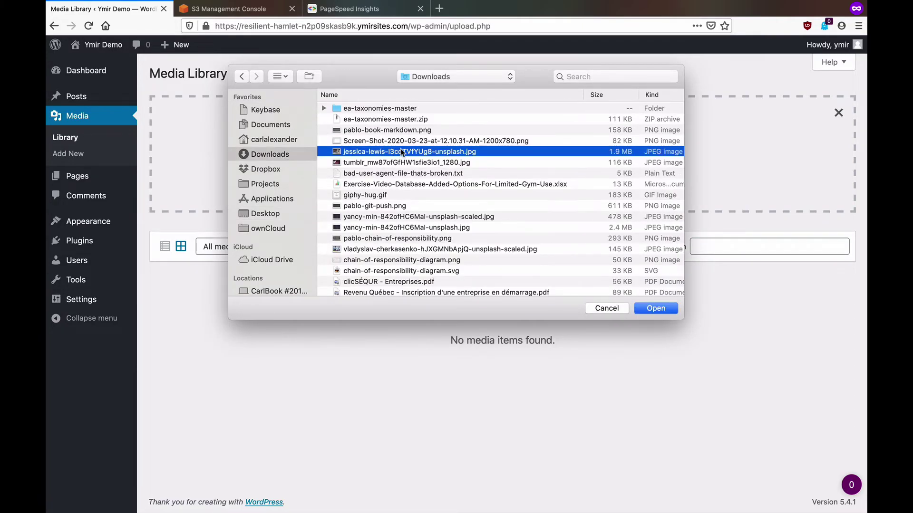
pyautogui.click(656, 308)
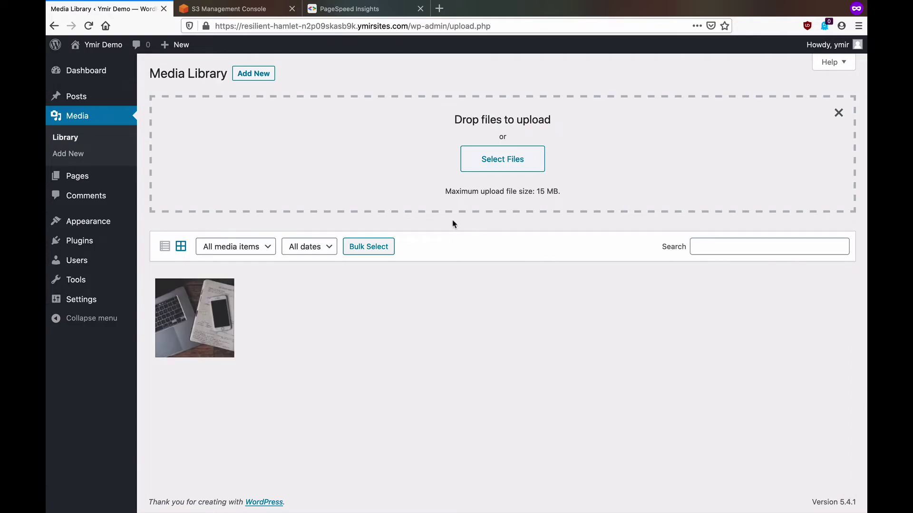
# Step: Refresh the staging assets bucket and browse uploads/2020/05 to see the photo's 10 JPG sizes
pyautogui.click(264, 9)
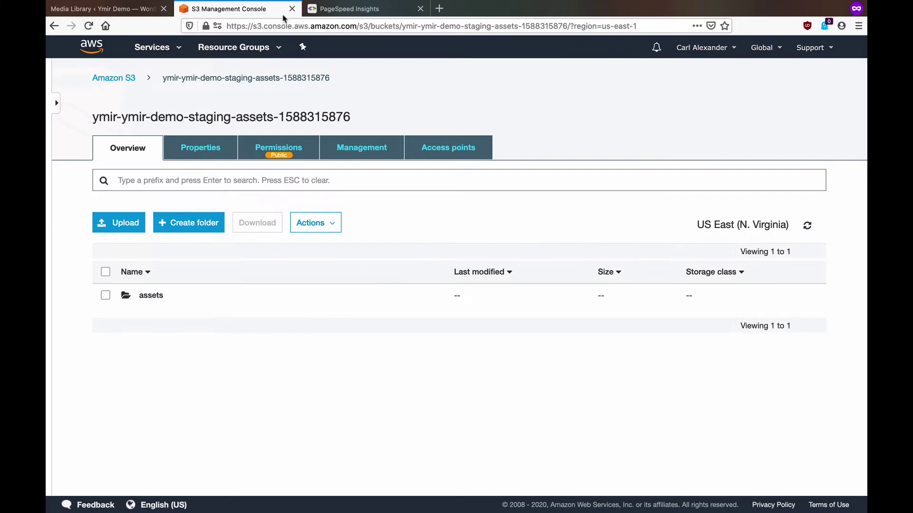
pyautogui.click(807, 226)
pyautogui.click(159, 318)
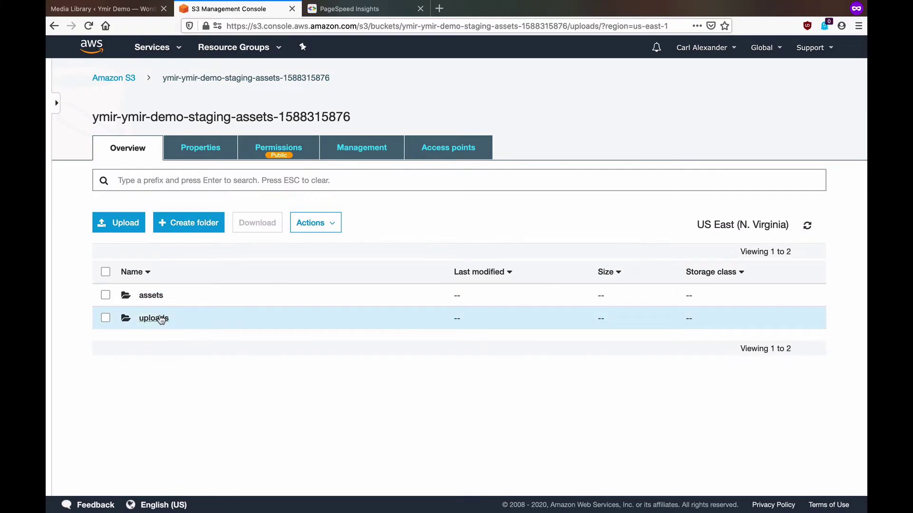
pyautogui.click(146, 296)
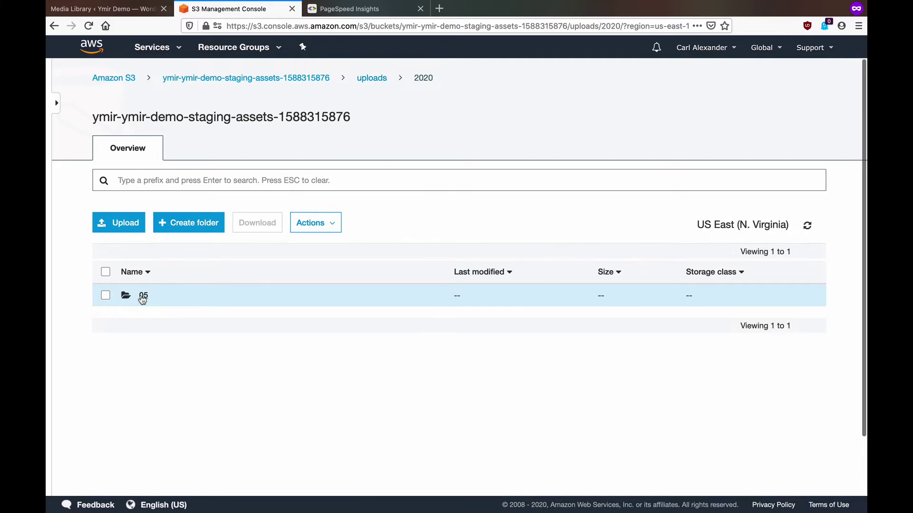
pyautogui.click(143, 298)
pyautogui.scroll(-3, 163, 316)
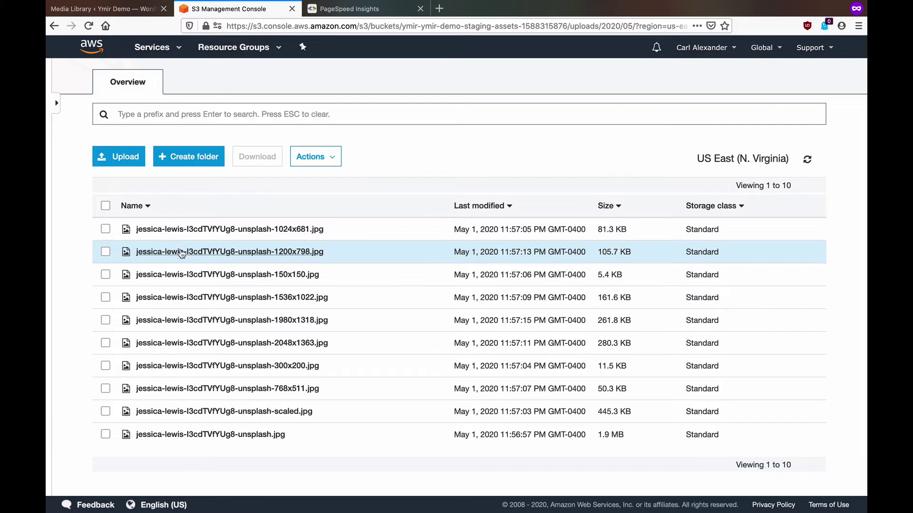
# Step: Open the Hello world! post in the block editor, dismissing the welcome tour
pyautogui.click(126, 10)
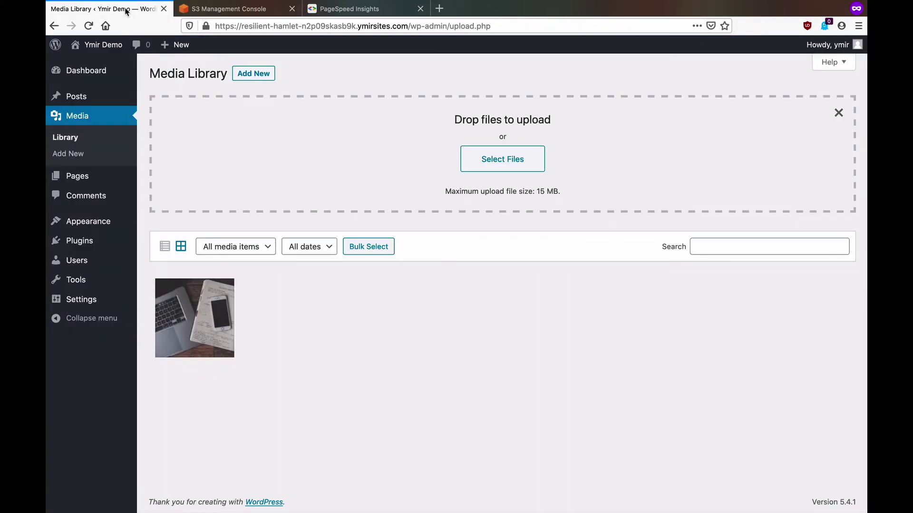
pyautogui.moveTo(84, 94)
pyautogui.click(157, 97)
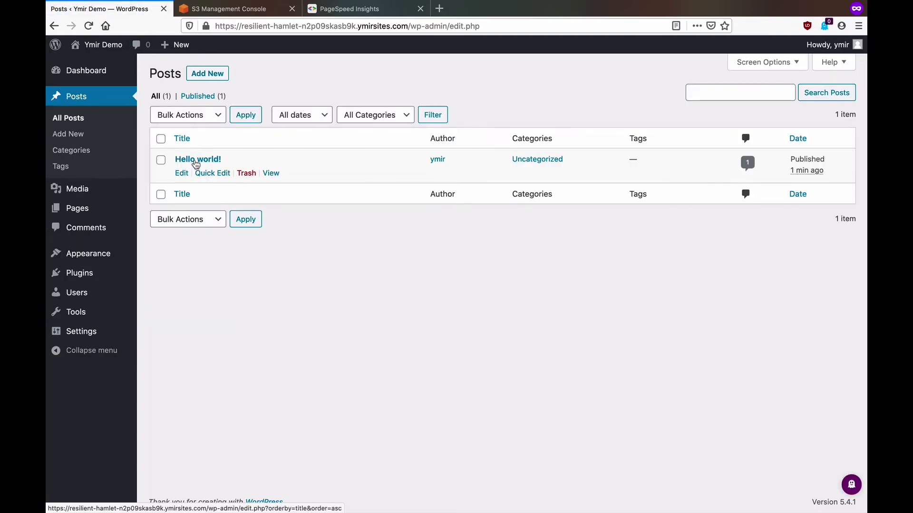
pyautogui.click(182, 172)
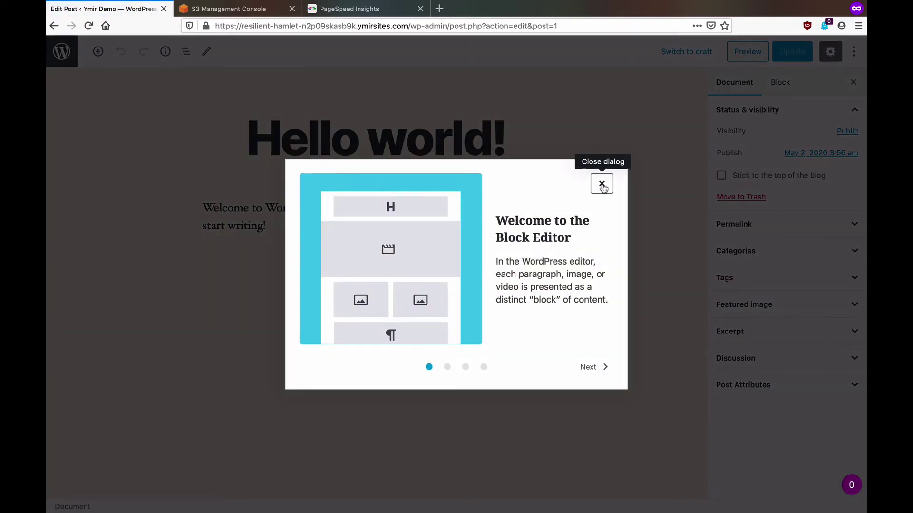
pyautogui.click(602, 184)
# Step: Add an Image block with the laptop-and-phone photo from the Media Library and update the post
pyautogui.click(98, 52)
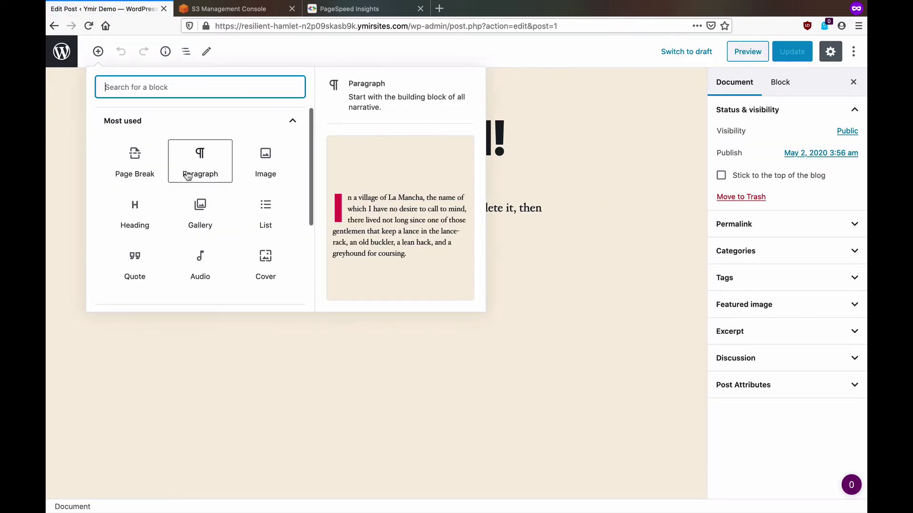
pyautogui.click(265, 163)
pyautogui.click(283, 328)
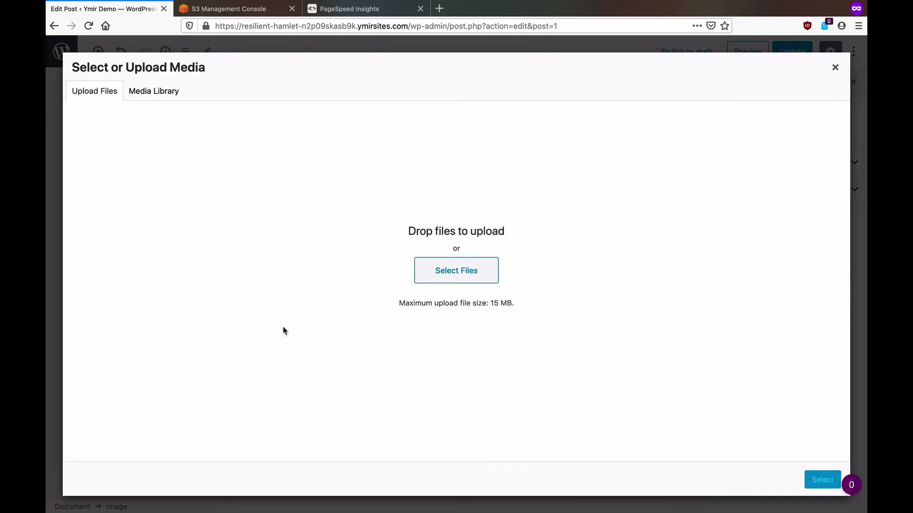
pyautogui.click(170, 95)
pyautogui.click(114, 192)
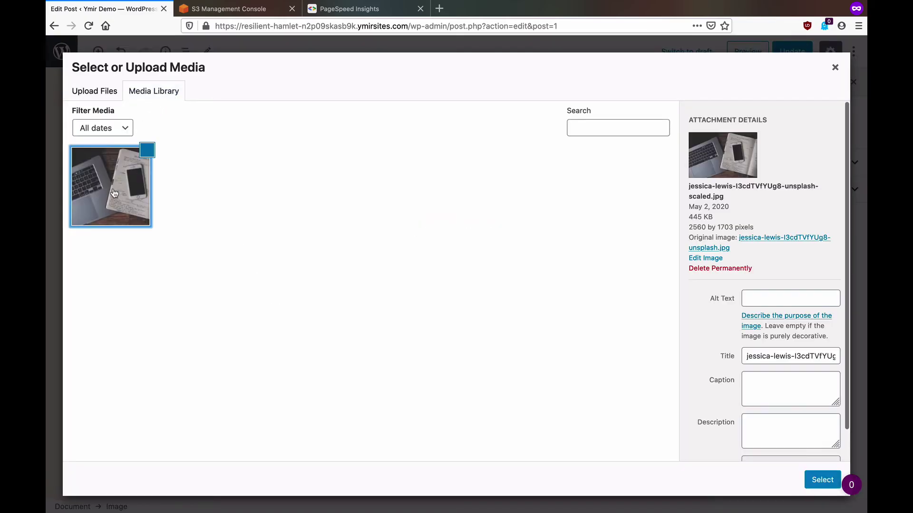
pyautogui.click(822, 480)
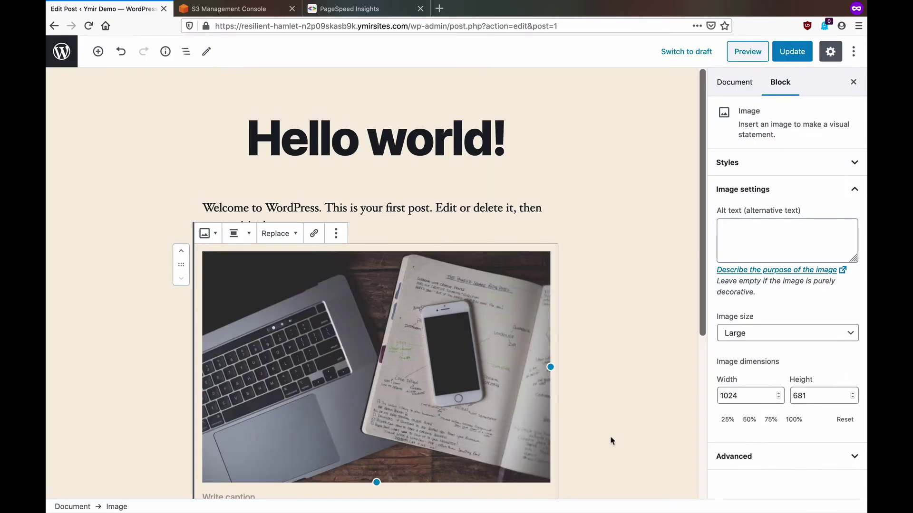
pyautogui.click(791, 53)
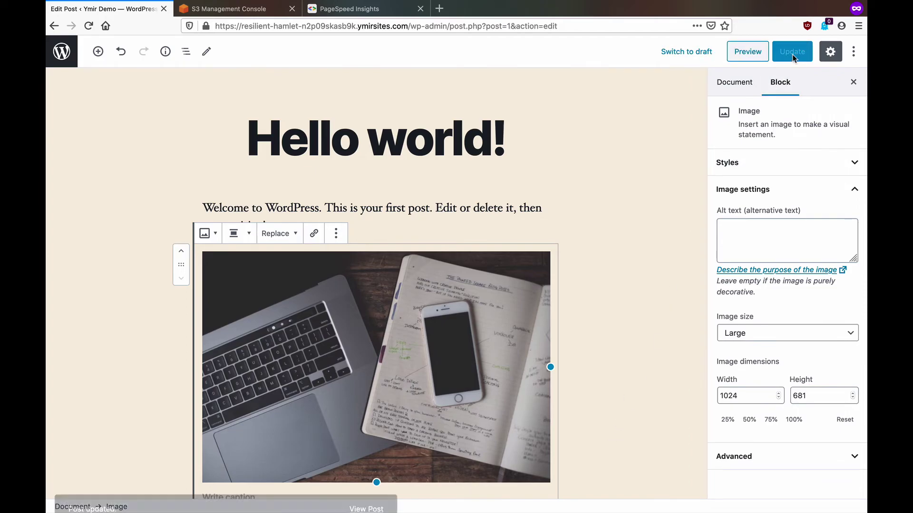
# Step: View the post on the live site and copy the site's address for PageSpeed Insights
pyautogui.click(67, 54)
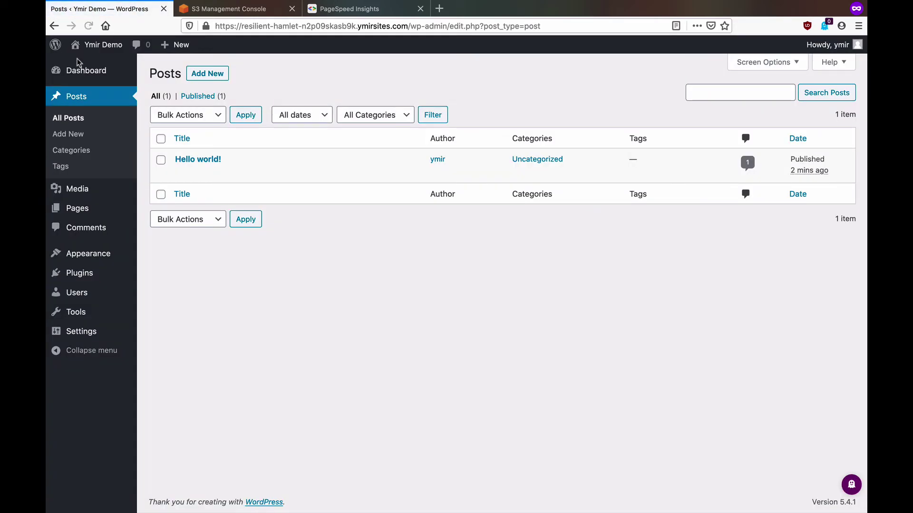
pyautogui.moveTo(92, 48)
pyautogui.click(87, 65)
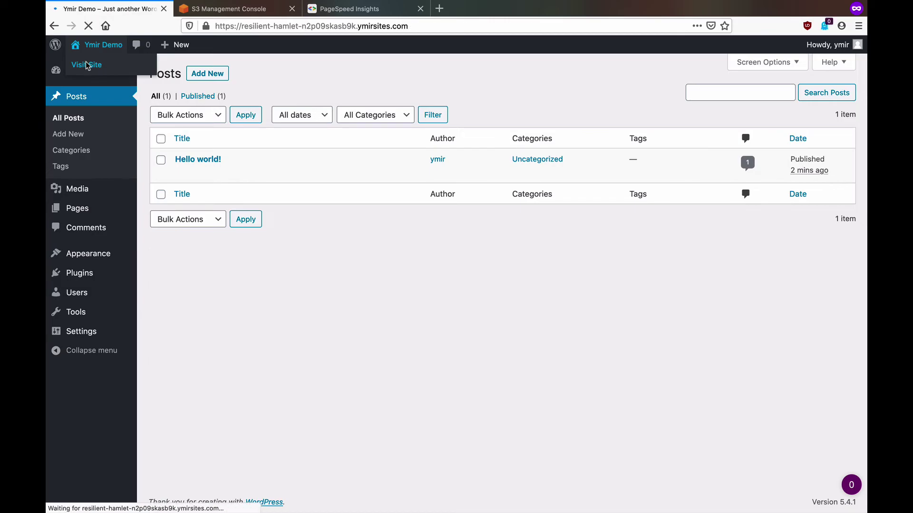
pyautogui.scroll(-3, 239, 215)
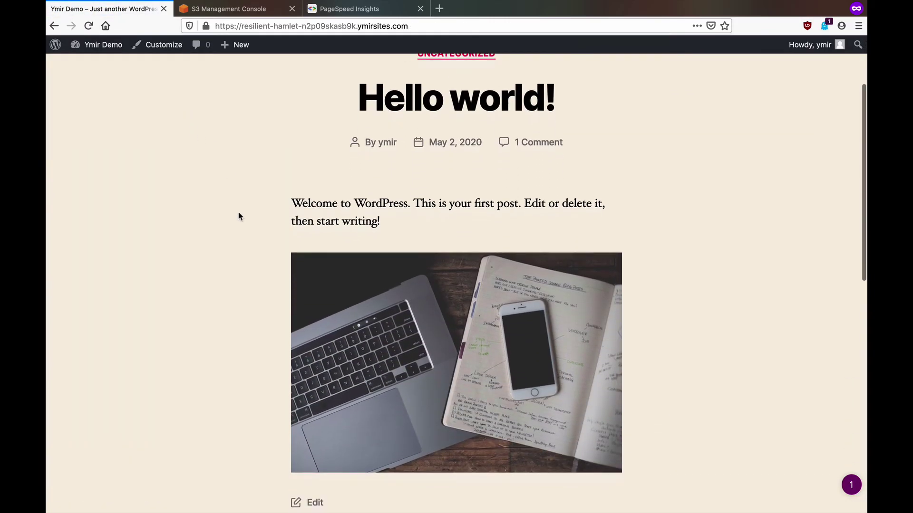
pyautogui.click(243, 26)
pyautogui.press('super+c')
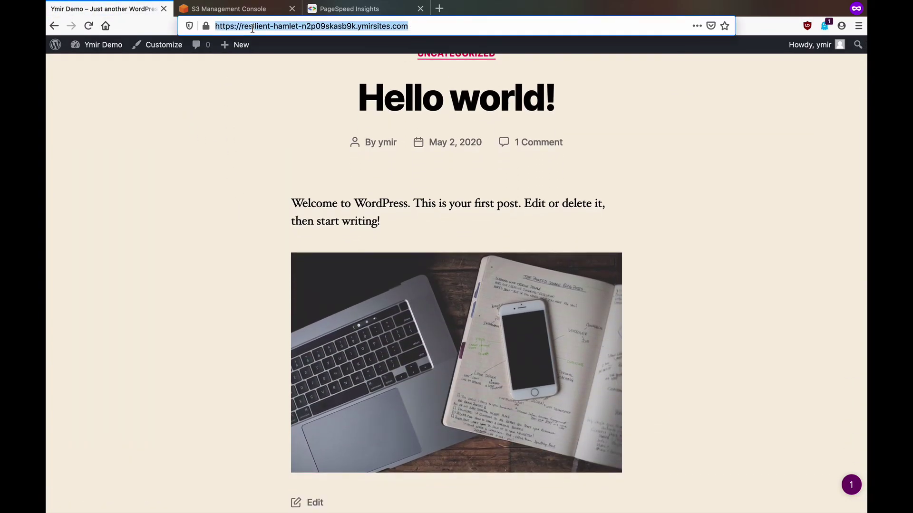
pyautogui.click(348, 12)
# Step: Analyze the staging site URL, check desktop (100) and mobile, and rerun to get mobile 94
pyautogui.click(348, 151)
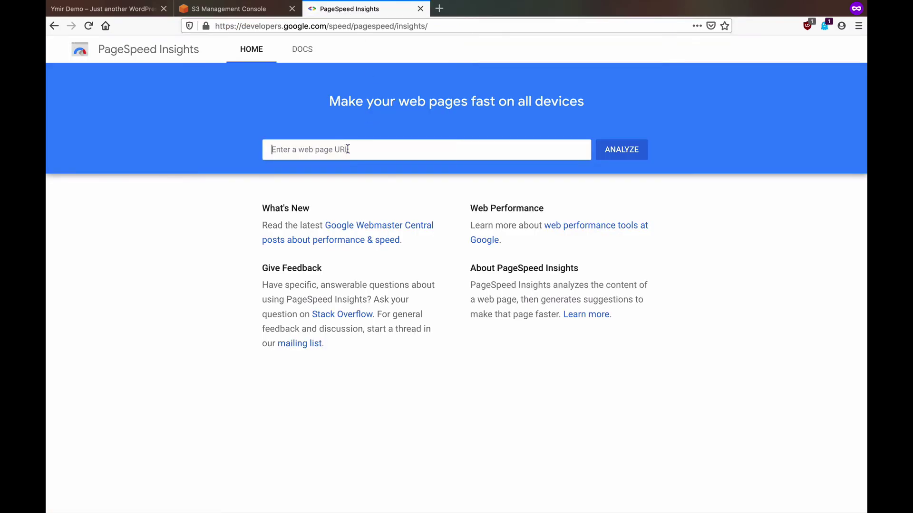
pyautogui.press('super+v')
pyautogui.click(613, 158)
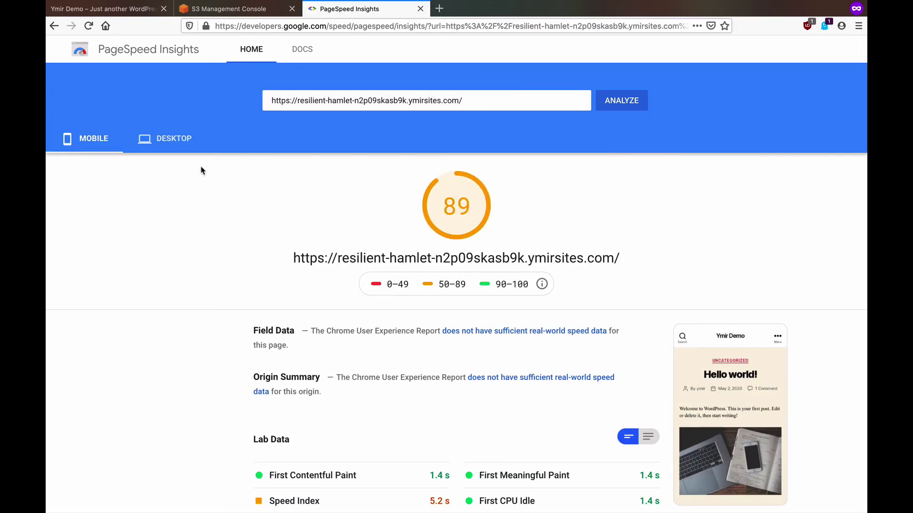
pyautogui.click(185, 149)
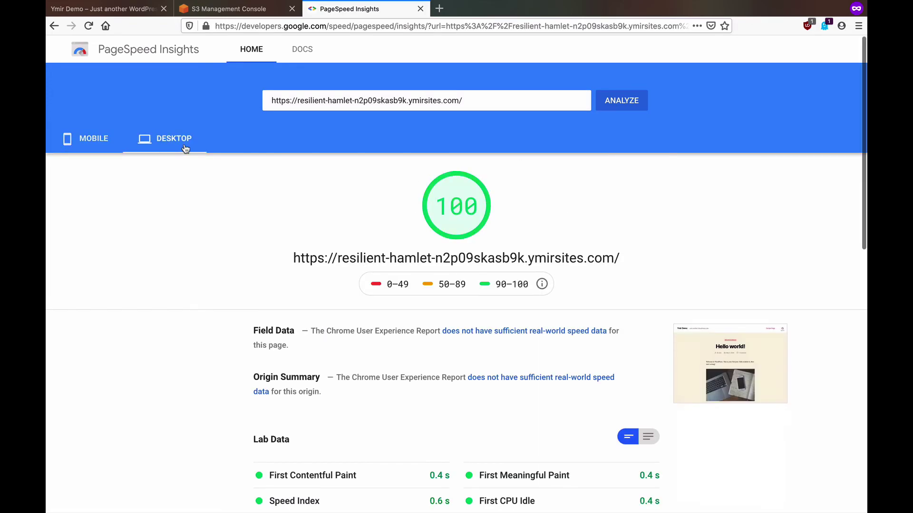
pyautogui.click(87, 142)
pyautogui.click(621, 101)
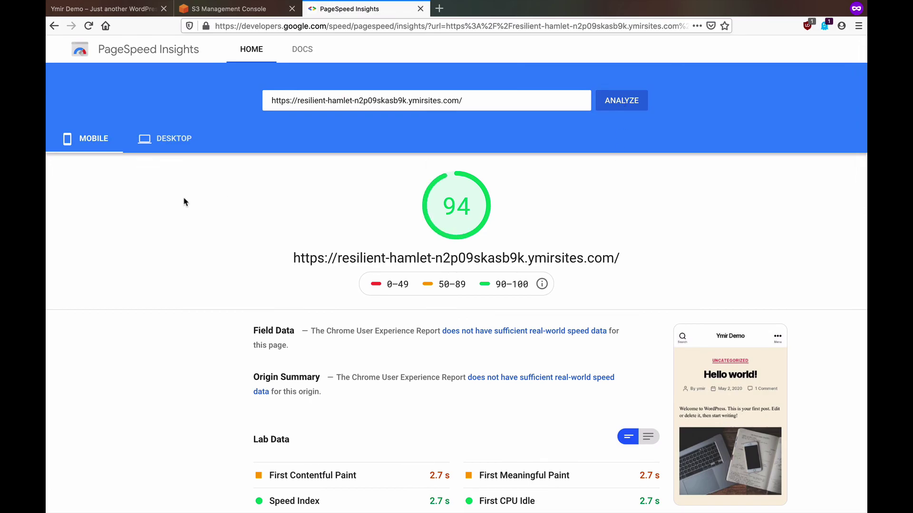
pyautogui.click(172, 141)
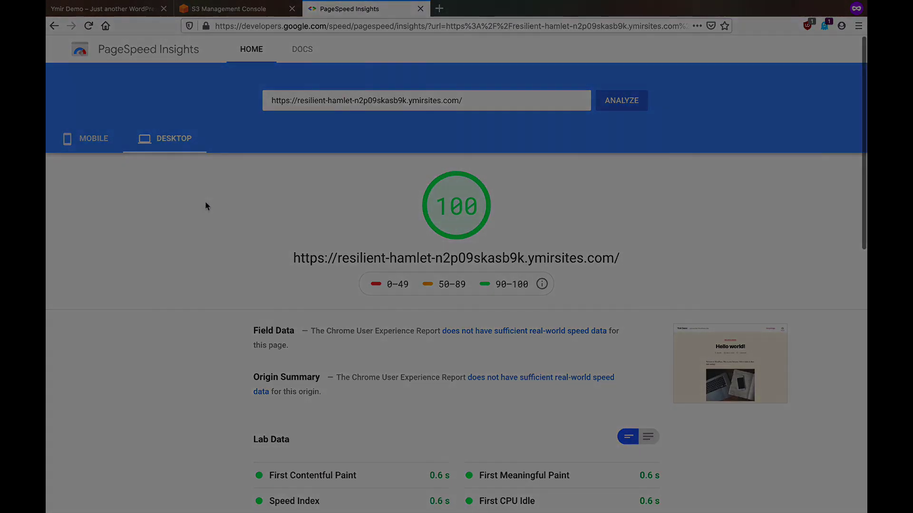